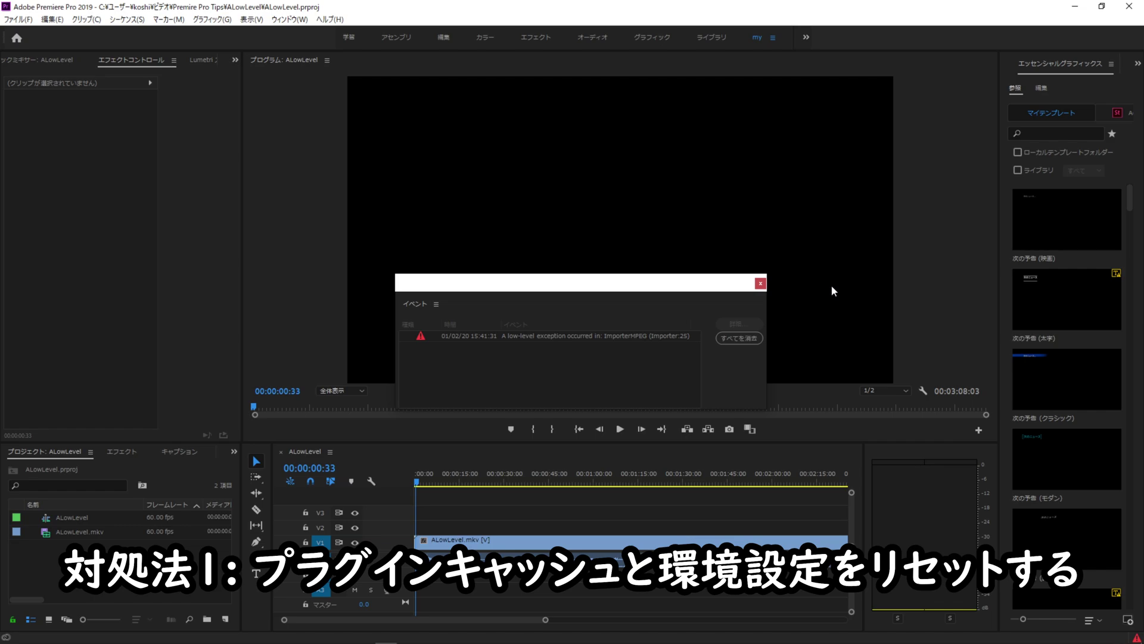
- Close the Events log reporting the ImporterMPEG low-level exception
{"action": "left_click", "coordinate": [761, 283]}
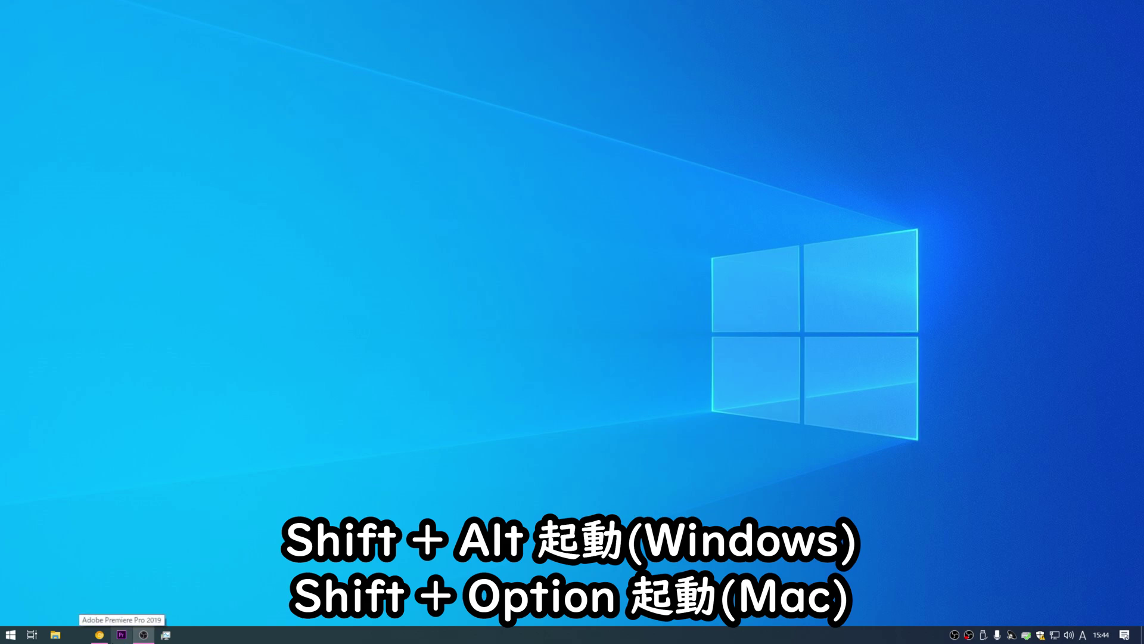
- Relaunch Premiere Pro holding Shift+Alt and approve resetting the plugin cache and preferences
{"action": "left_click", "coordinate": [114, 640], "text": "alt+shift"}
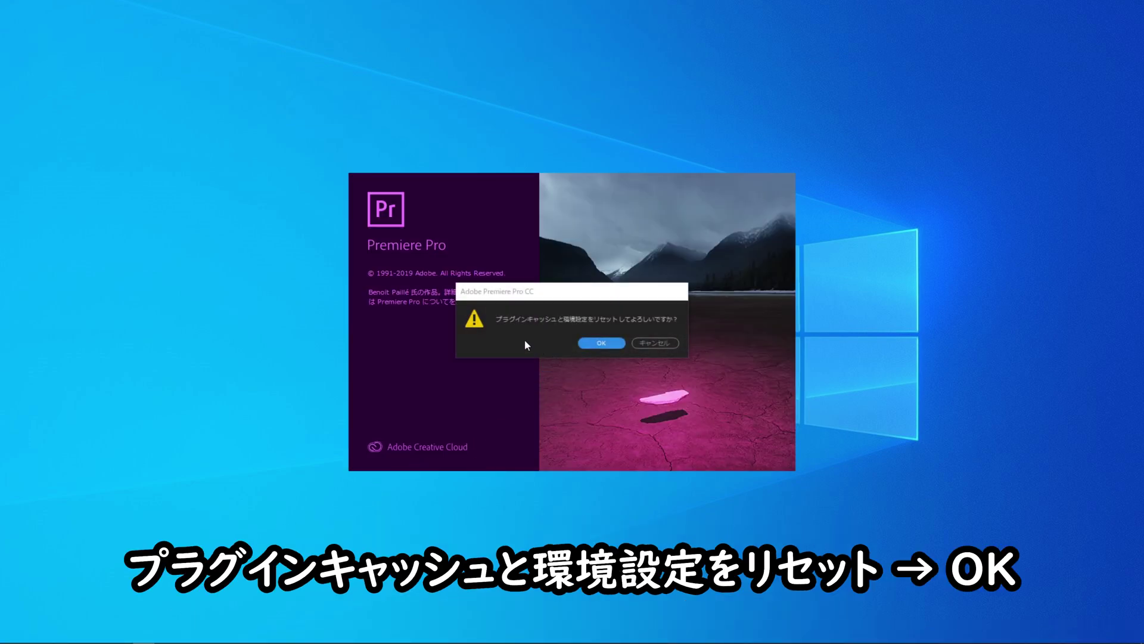
{"action": "left_click", "coordinate": [588, 344]}
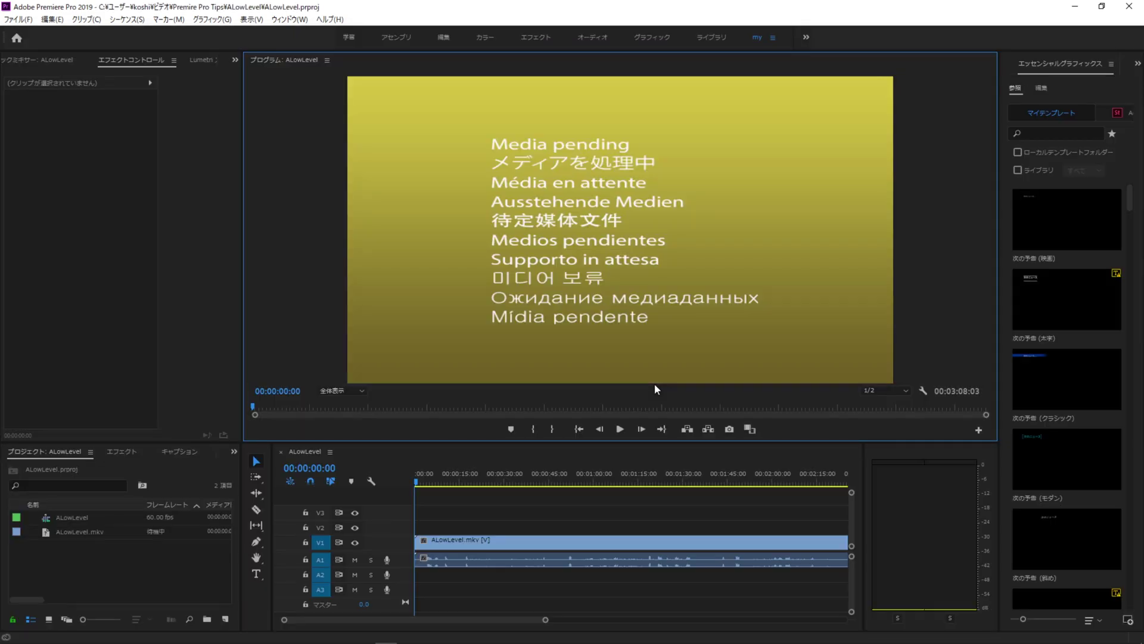
- Play the ALowLevel sequence in the Program monitor to test the MKV clip
{"action": "left_click", "coordinate": [621, 429]}
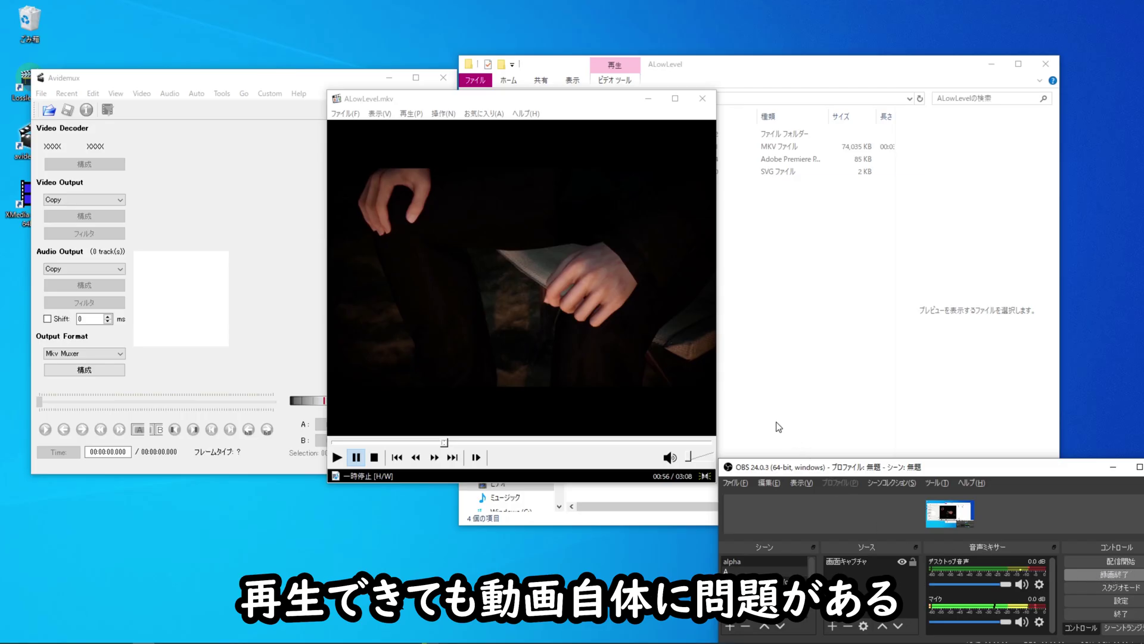
- Play ALowLevel.mkv in the standalone media player
{"action": "left_click", "coordinate": [599, 326]}
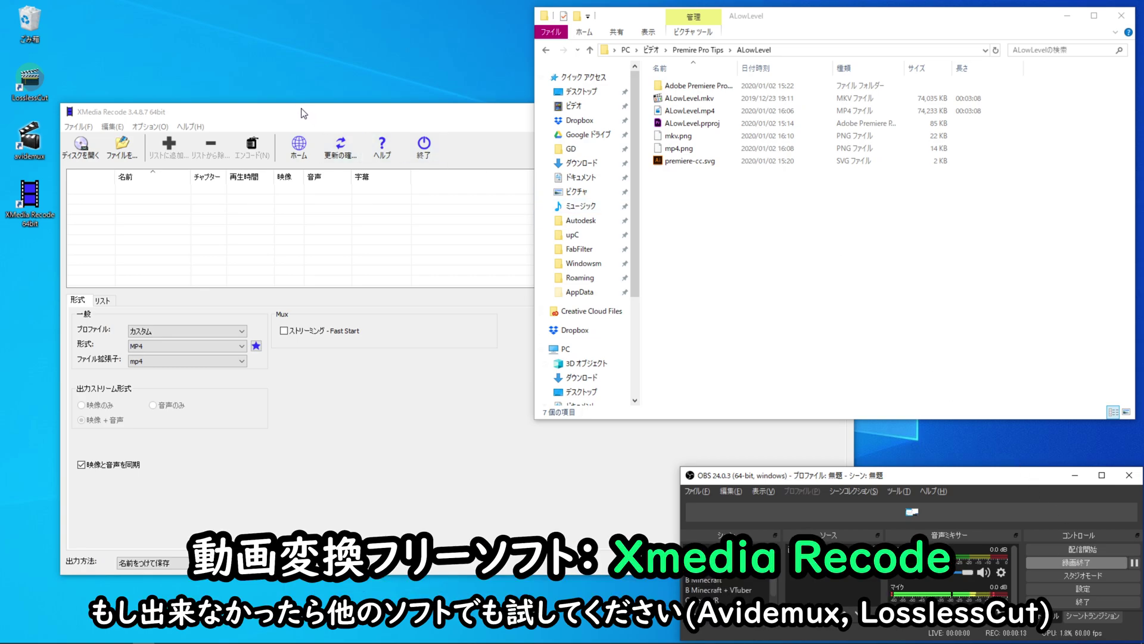
- Drag ALowLevel.mkv from the ALowLevel folder into XMedia Recode's file list
{"action": "left_click", "coordinate": [303, 115]}
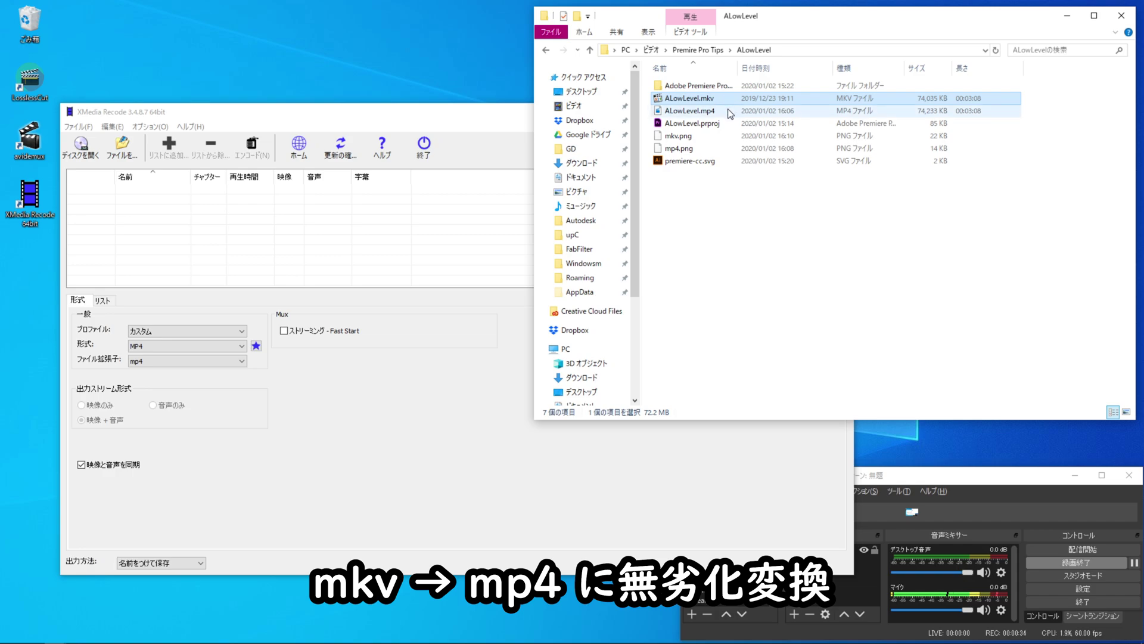
{"action": "left_click", "coordinate": [728, 112]}
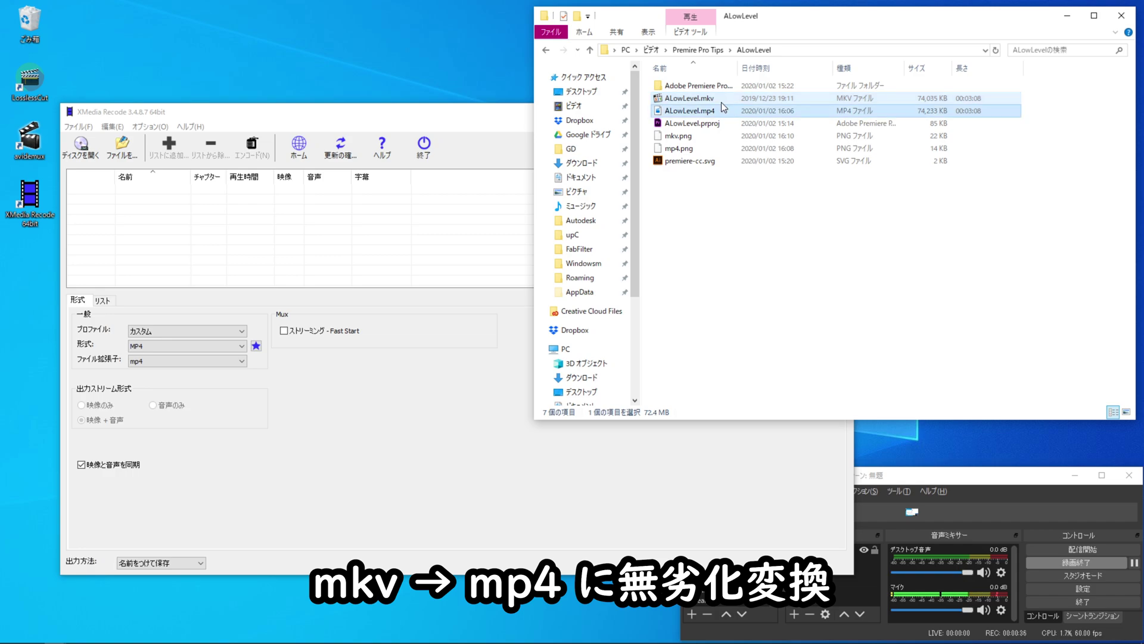
{"action": "left_click", "coordinate": [722, 102]}
{"action": "mouse_move", "coordinate": [722, 103]}
{"action": "left_mouse_down"}
{"action": "mouse_move", "coordinate": [340, 230]}
{"action": "mouse_move", "coordinate": [229, 233]}
{"action": "left_mouse_up"}
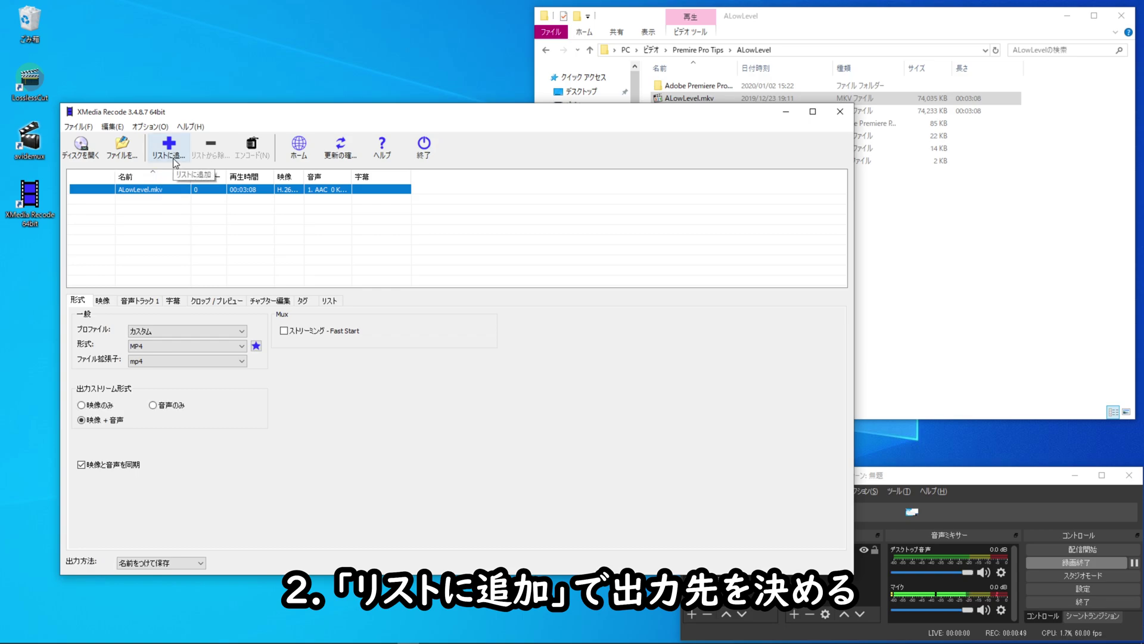
- Add the clip to the job list with output ALowLevel.mp4 in the Videos folder
{"action": "left_click", "coordinate": [175, 158]}
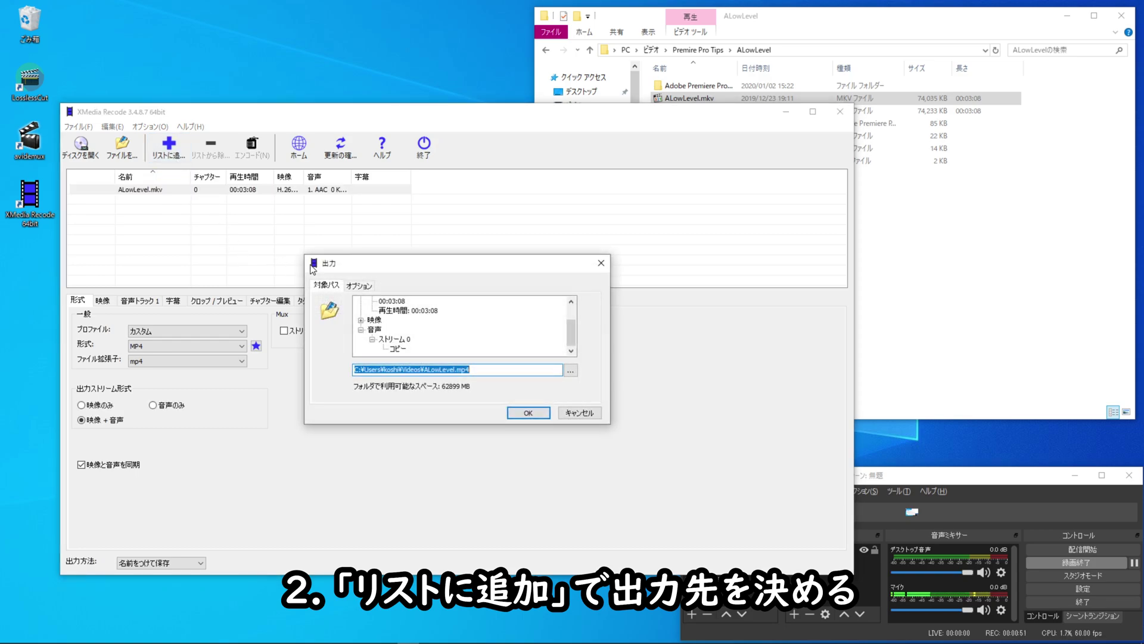
{"action": "left_click", "coordinate": [419, 371]}
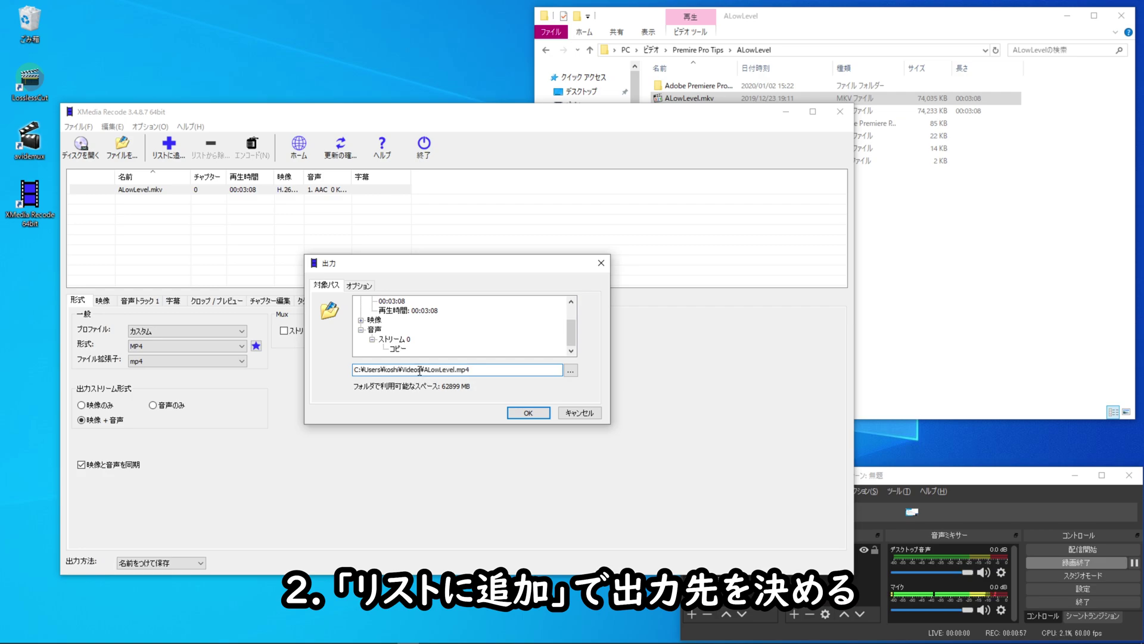
{"action": "left_click", "coordinate": [528, 413]}
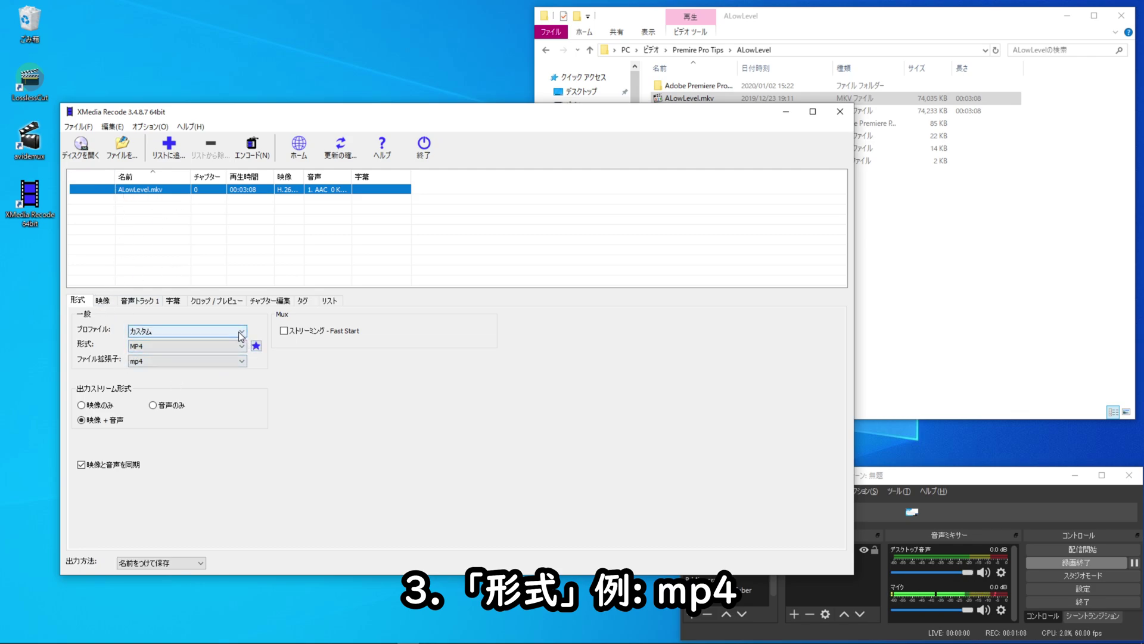
- Keep MP4 output and set the video stream mode to Copy instead of Convert
{"action": "left_click", "coordinate": [238, 331]}
{"action": "left_click", "coordinate": [238, 331]}
{"action": "left_click", "coordinate": [239, 347]}
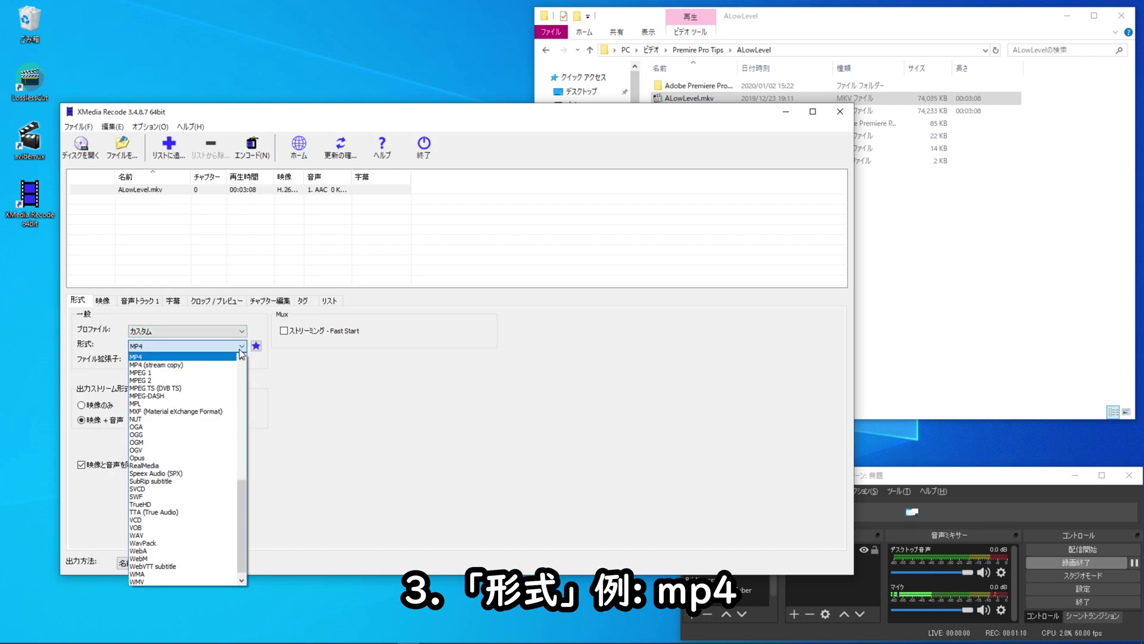
{"action": "left_click", "coordinate": [239, 347]}
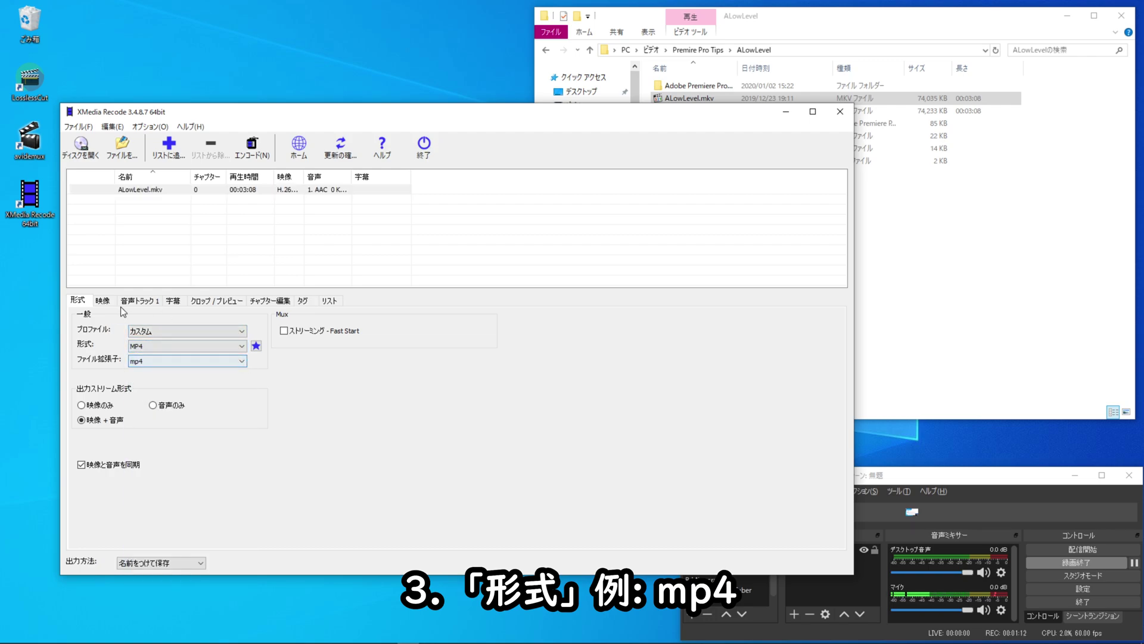
{"action": "left_click", "coordinate": [103, 301]}
{"action": "scroll", "coordinate": [350, 426], "scroll_direction": "up", "scroll_amount": 1}
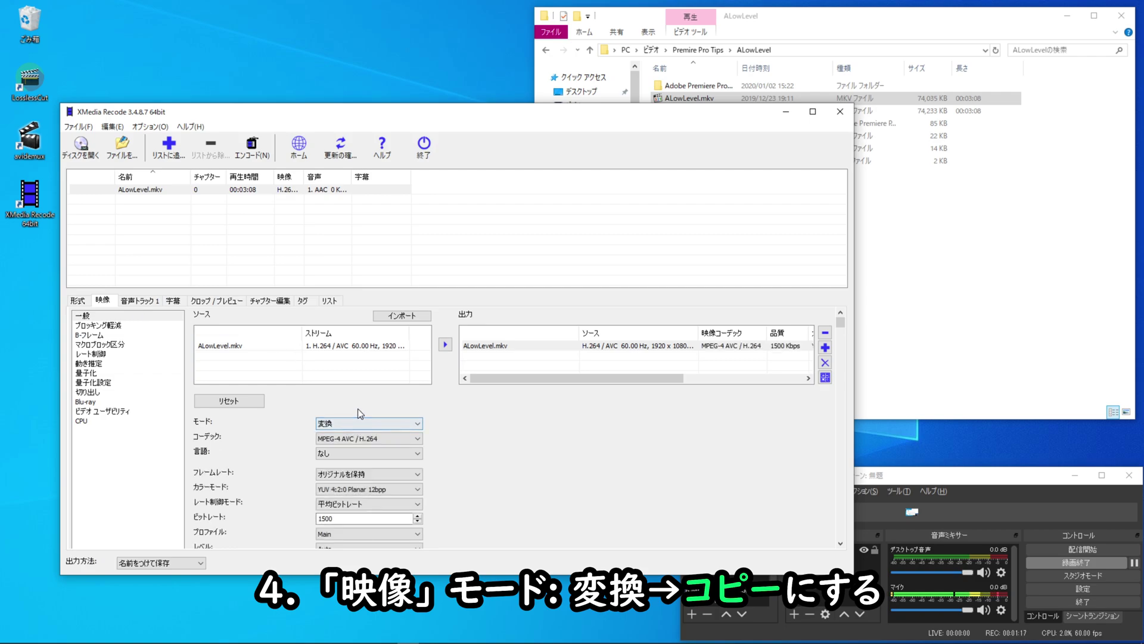
{"action": "left_click", "coordinate": [363, 424]}
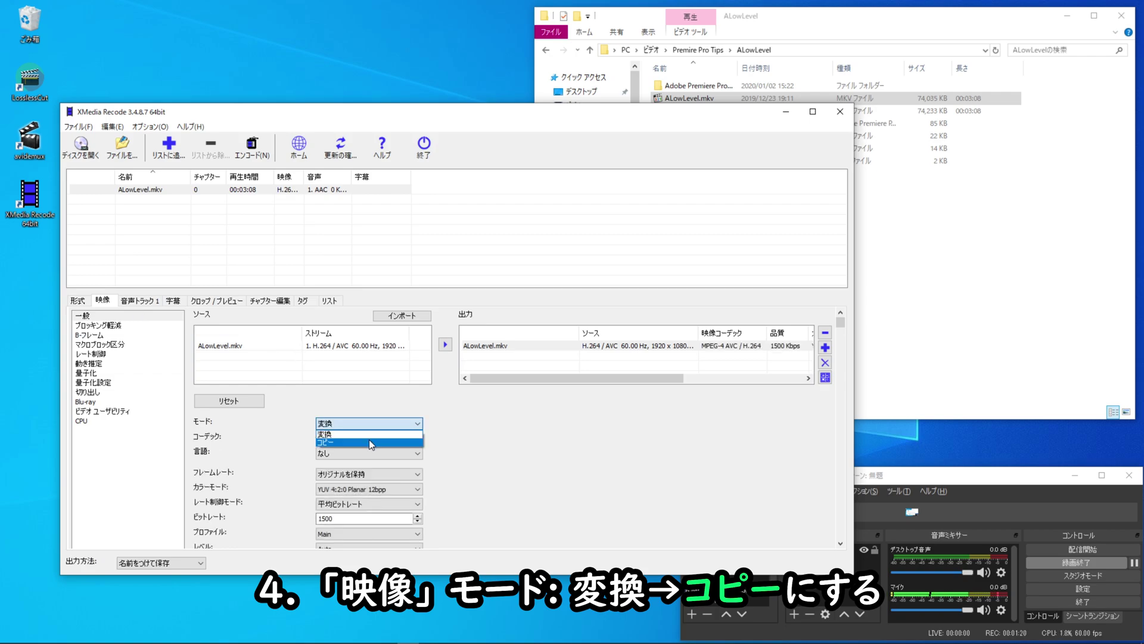
{"action": "left_click", "coordinate": [370, 440]}
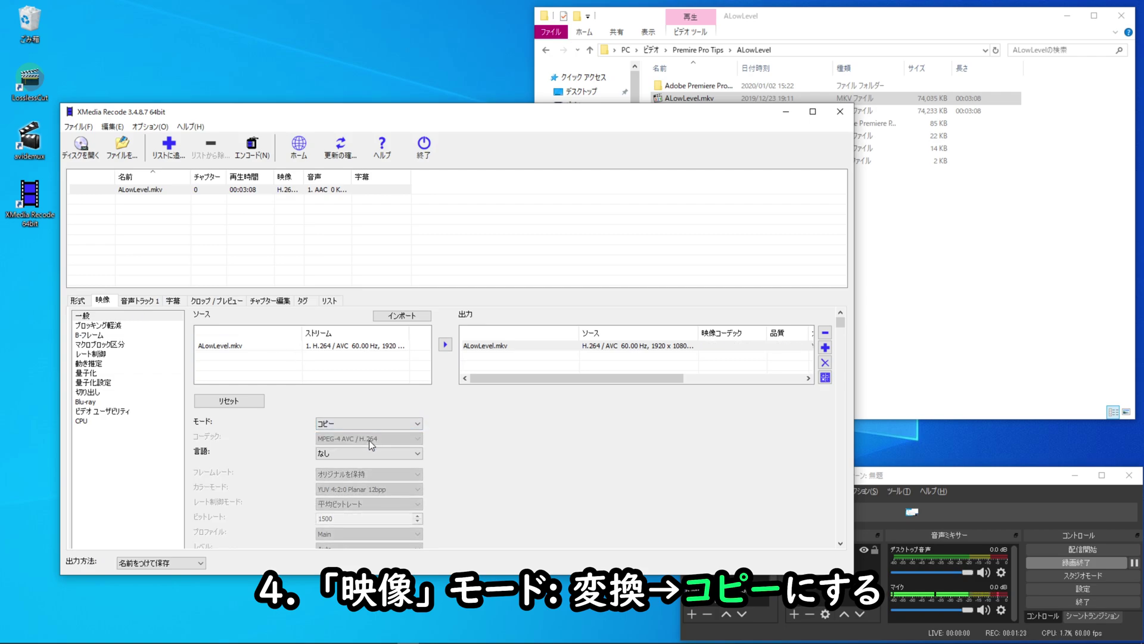
- Set audio track 1 mode to Copy, then review the subtitle and crop/preview tabs
{"action": "left_click", "coordinate": [135, 302]}
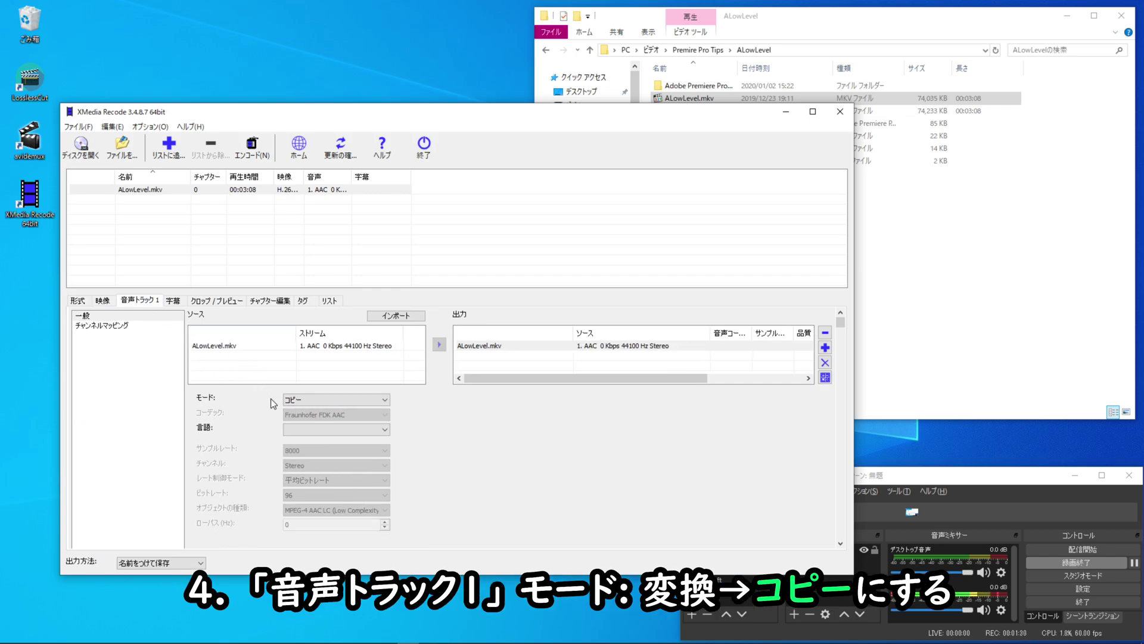
{"action": "left_click", "coordinate": [335, 399]}
{"action": "left_click", "coordinate": [301, 410]}
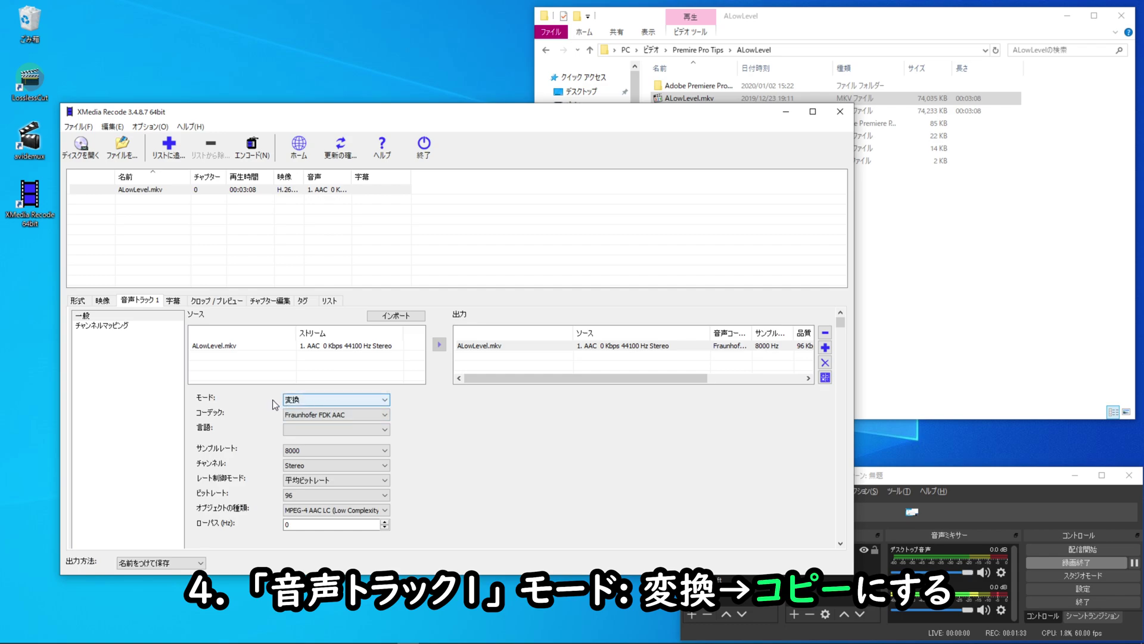
{"action": "left_click", "coordinate": [312, 399]}
{"action": "left_click", "coordinate": [314, 418]}
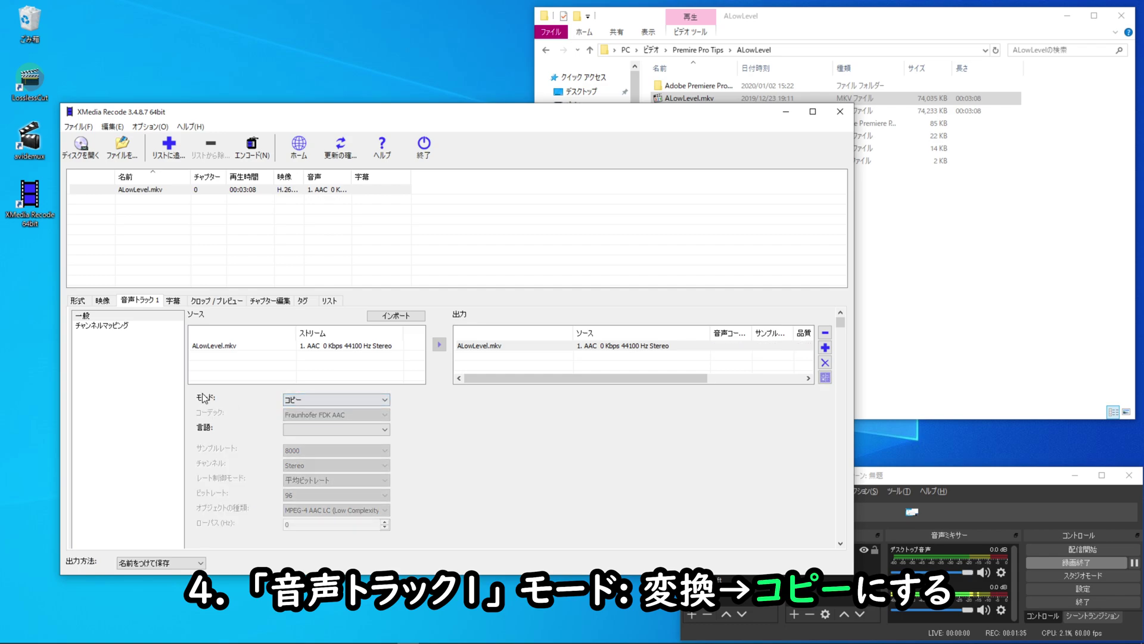
{"action": "left_click", "coordinate": [174, 301]}
{"action": "left_click", "coordinate": [202, 302]}
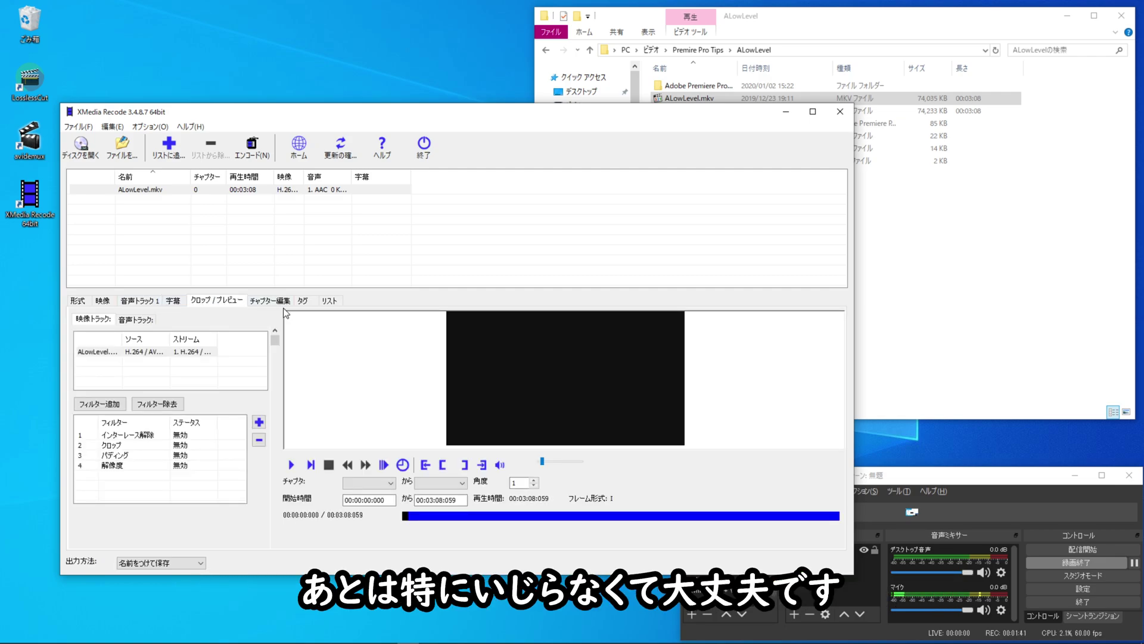
- Encode the queued job to MP4 and acknowledge the success message
{"action": "left_click", "coordinate": [268, 303]}
{"action": "left_click", "coordinate": [304, 302]}
{"action": "left_click", "coordinate": [329, 304]}
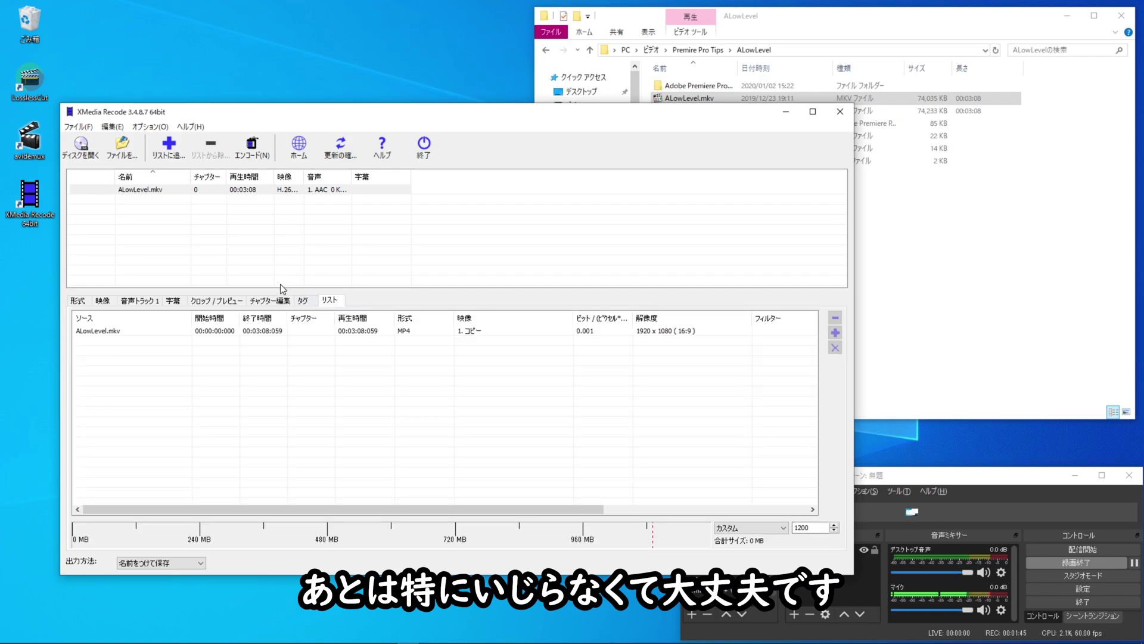
{"action": "left_click", "coordinate": [259, 152]}
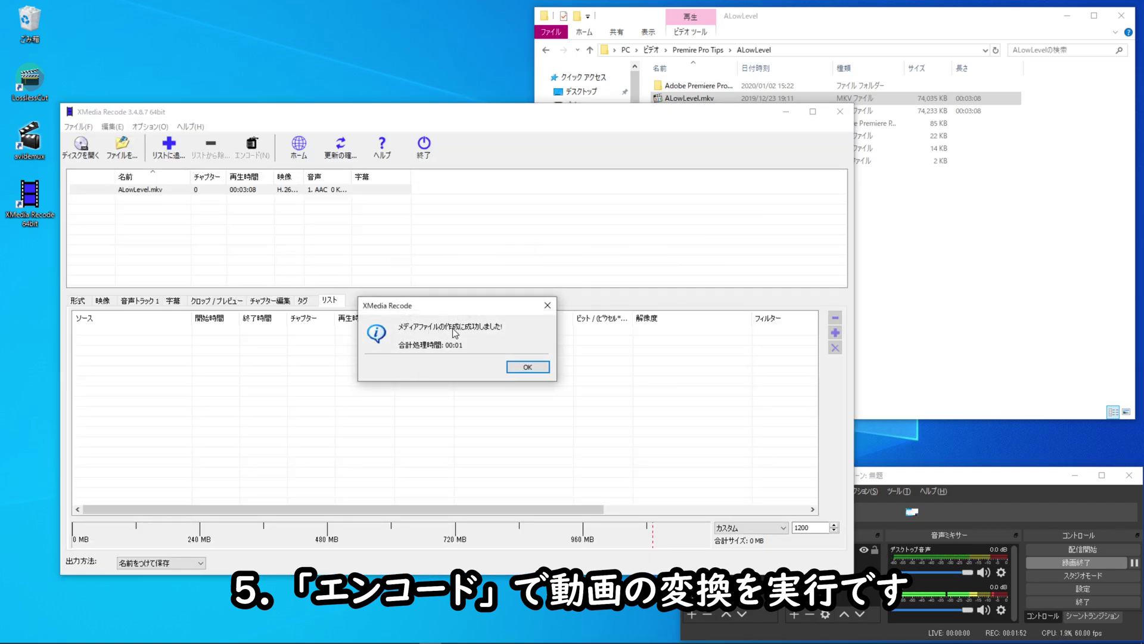
{"action": "left_click", "coordinate": [521, 368]}
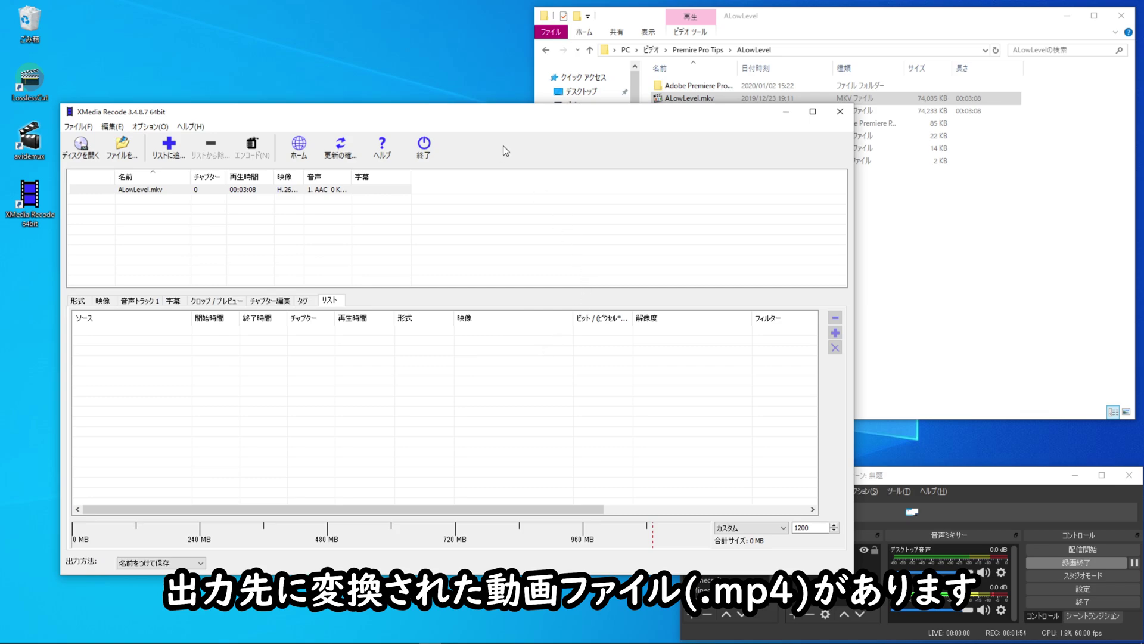
- Locate the new ALowLevel.mp4 (74,233 KB) in the Videos folder
{"action": "left_click", "coordinate": [556, 82]}
{"action": "left_click", "coordinate": [574, 106]}
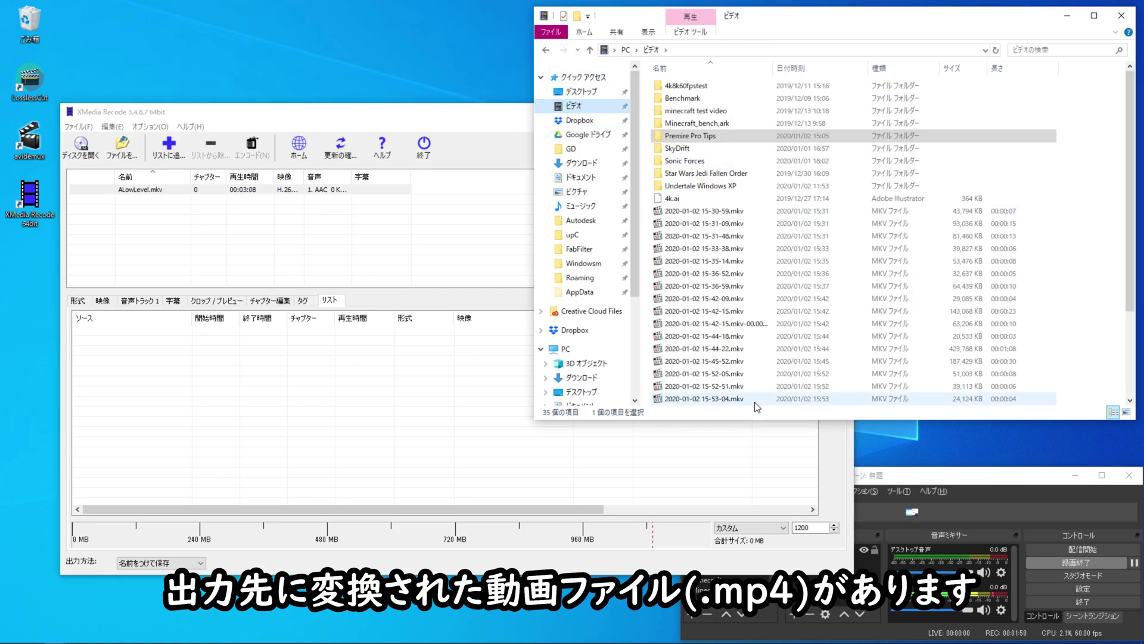
{"action": "scroll", "coordinate": [701, 399], "scroll_direction": "down", "scroll_amount": 3}
{"action": "right_click", "coordinate": [702, 399]}
{"action": "left_click", "coordinate": [702, 398]}
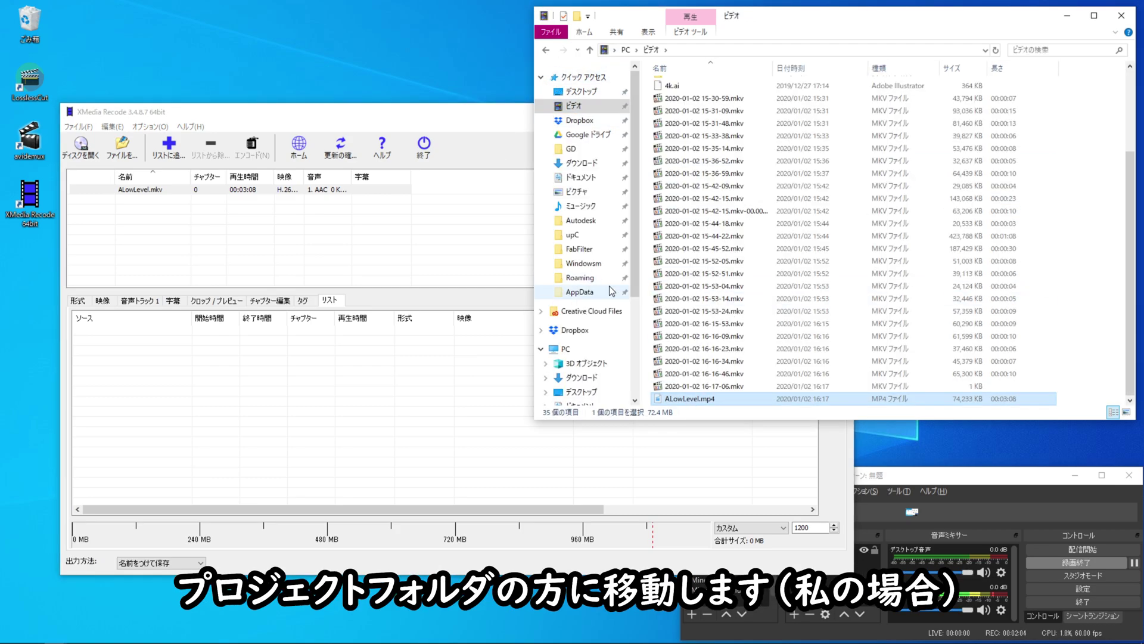
{"action": "scroll", "coordinate": [611, 268], "scroll_direction": "down", "scroll_amount": 2}
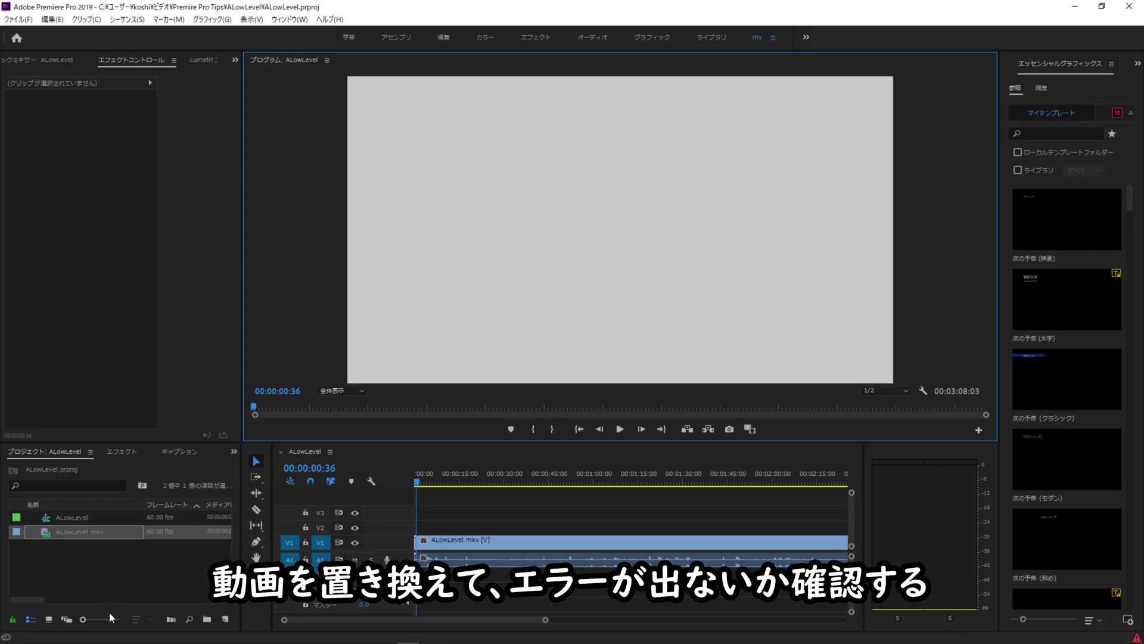
- Close the error event list and remove ALowLevel.mkv from the project
{"action": "left_click", "coordinate": [1136, 637]}
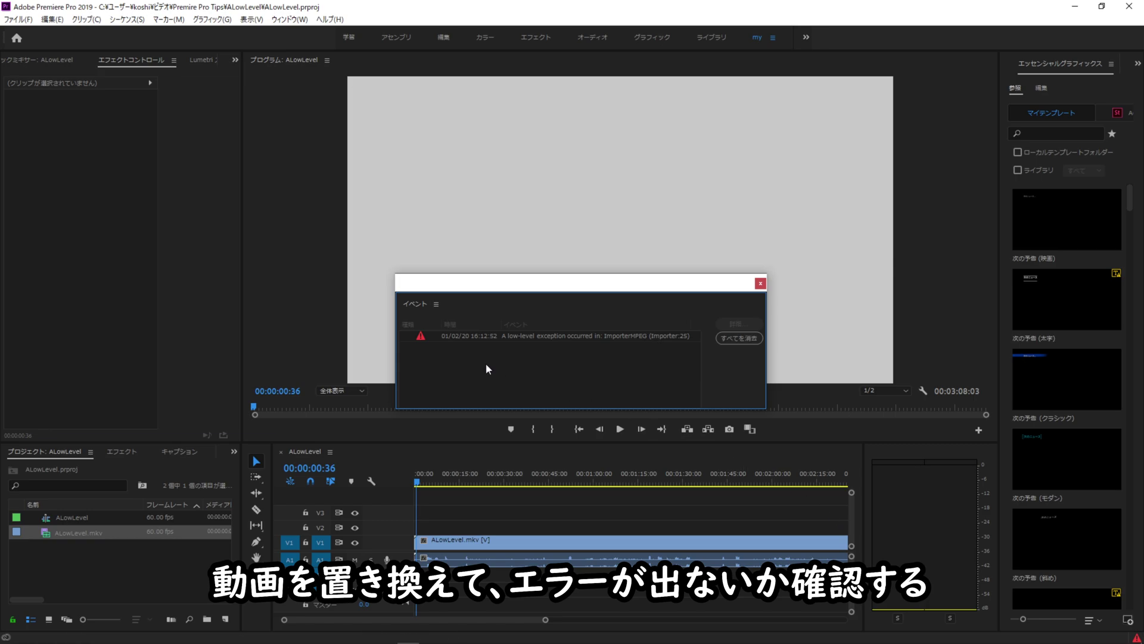
{"action": "left_click", "coordinate": [761, 283]}
{"action": "right_click", "coordinate": [139, 534]}
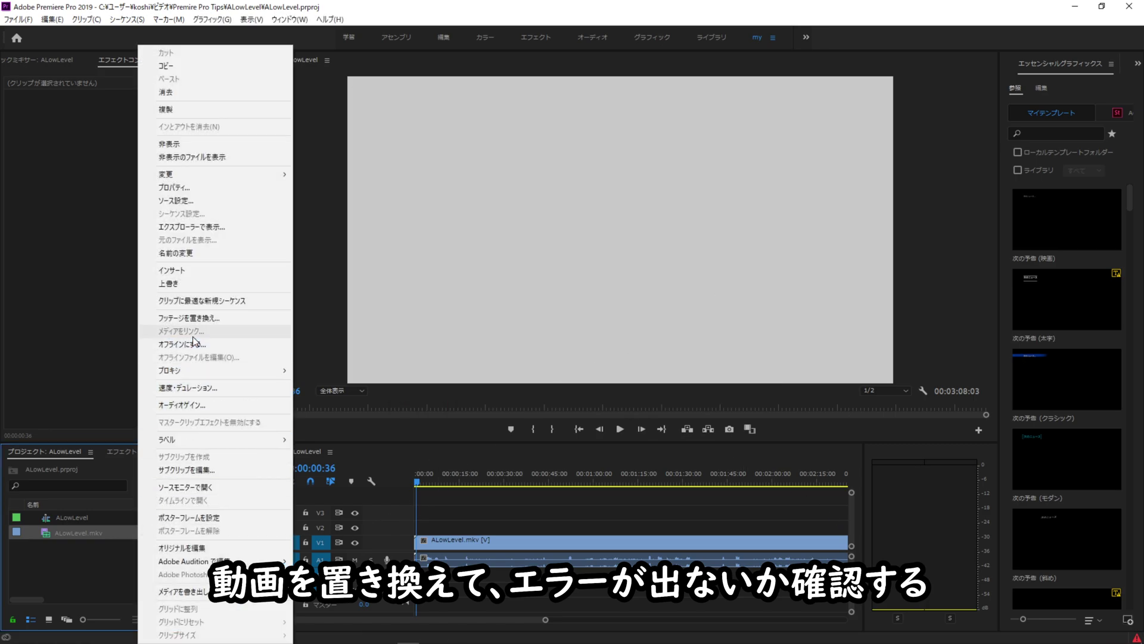
{"action": "left_click", "coordinate": [165, 92]}
{"action": "left_click", "coordinate": [692, 347]}
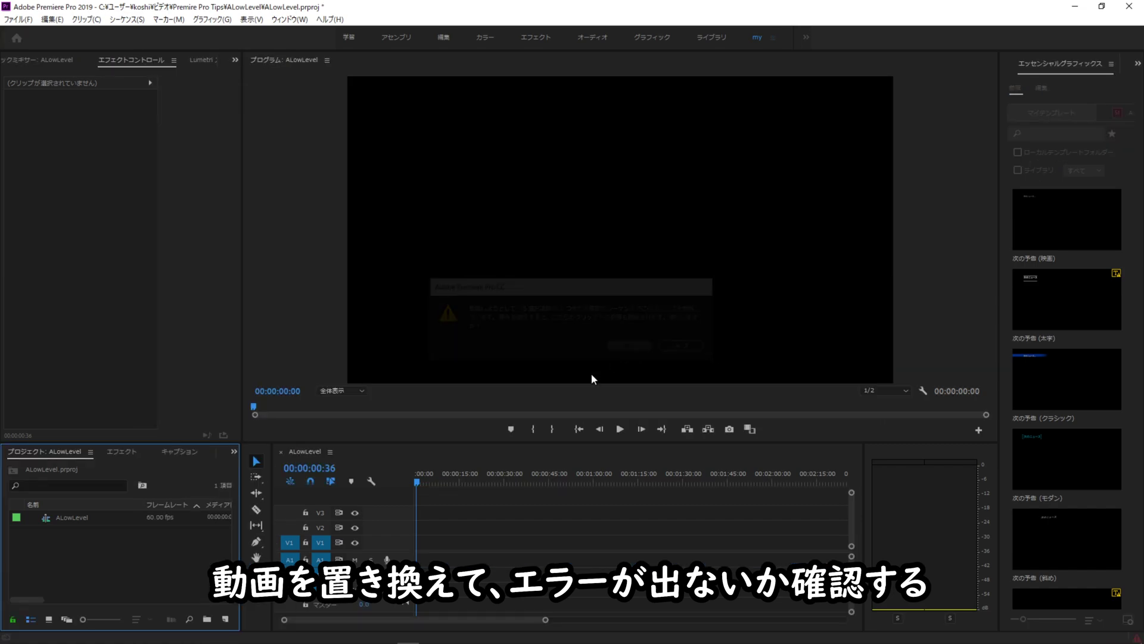
- Import ALowLevel.mp4 into the Project panel and play the sequence to confirm it works
{"action": "left_click", "coordinate": [54, 640]}
{"action": "left_click_drag", "start_coordinate": [337, 344], "coordinate": [137, 552]}
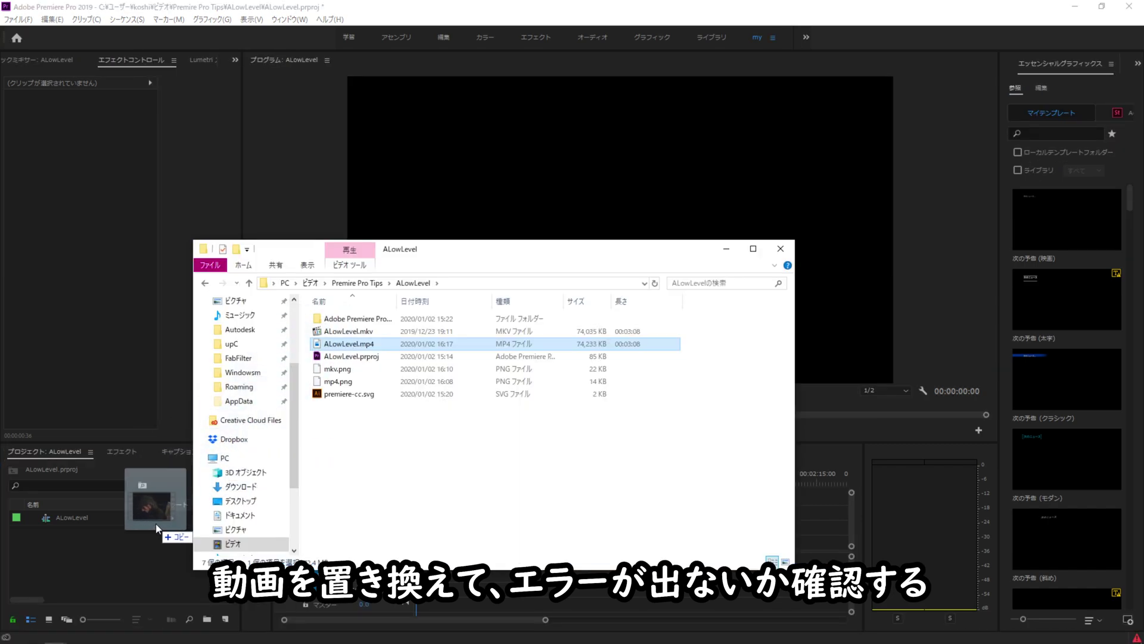
{"action": "left_click", "coordinate": [621, 179]}
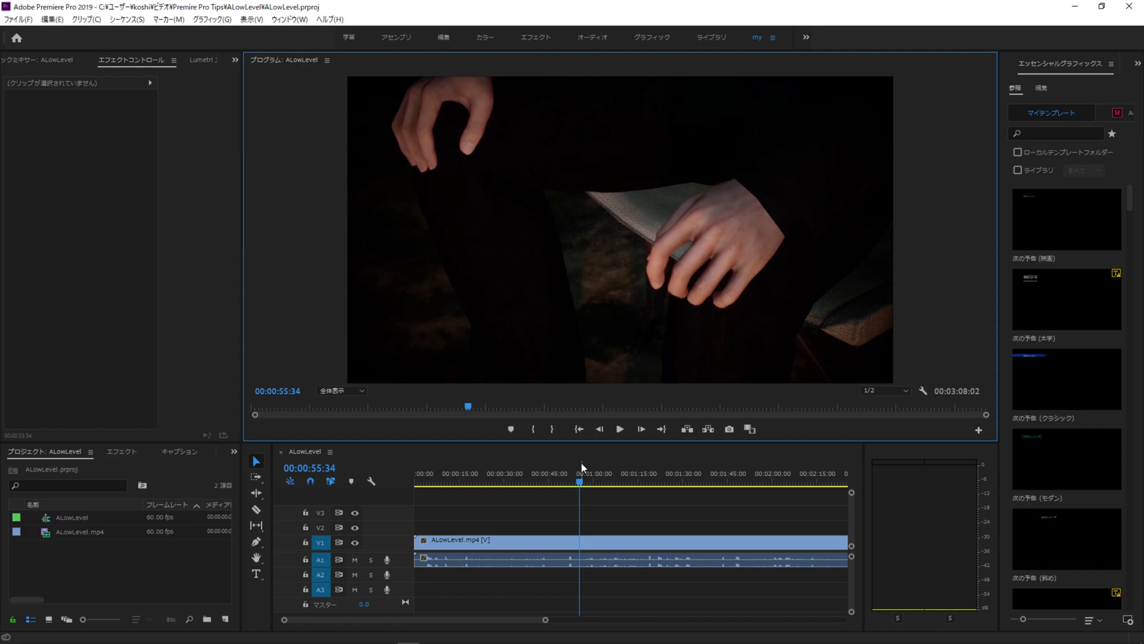
{"action": "left_click", "coordinate": [621, 430]}
{"action": "left_click", "coordinate": [624, 431]}
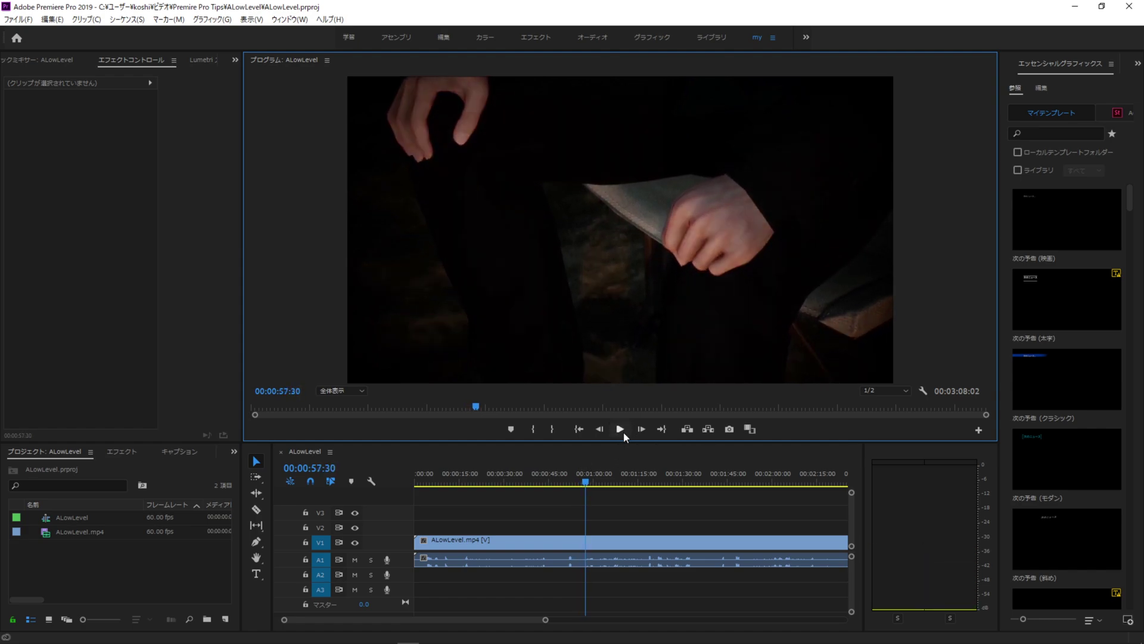